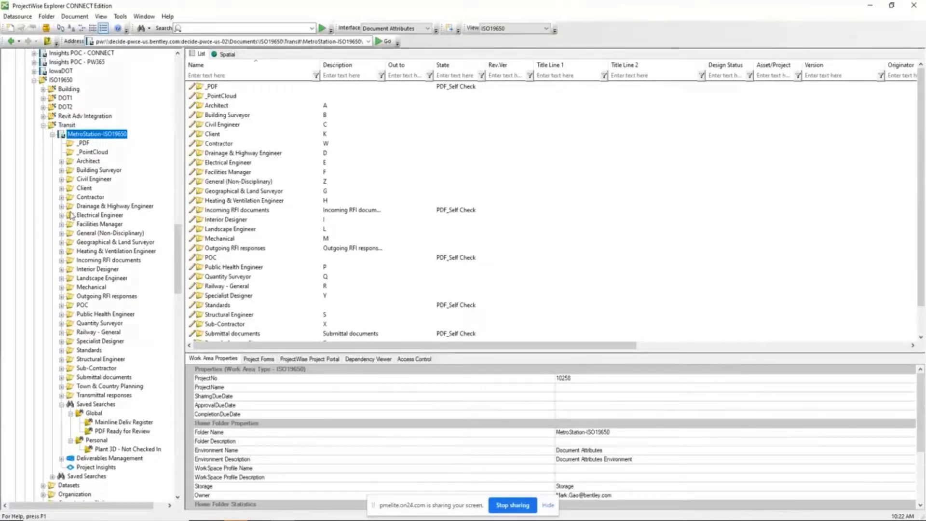
Check the _PDF folder's Workflow & State properties in Explorer, then switch to ProjectWise 365.
{"action": "left_click", "coordinate": [83, 144]}
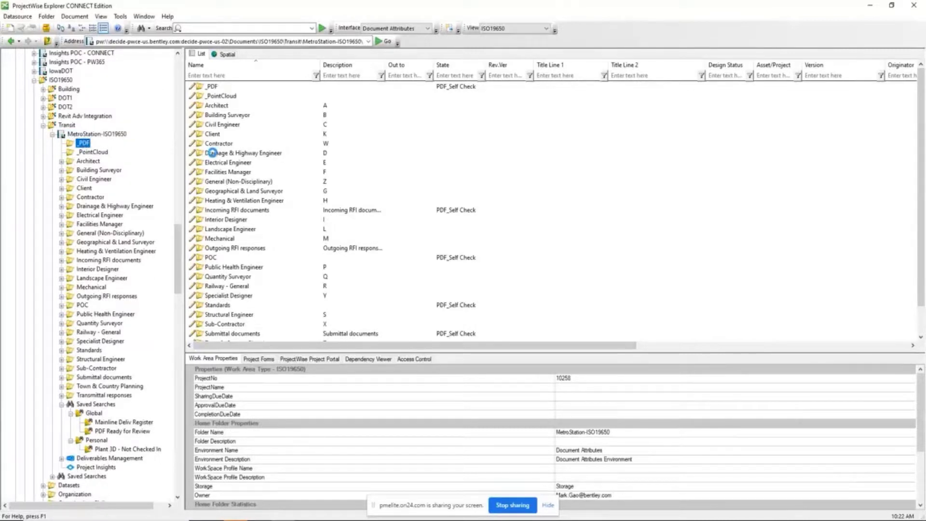
{"action": "key", "text": "alt+Return"}
{"action": "left_click", "coordinate": [496, 169]}
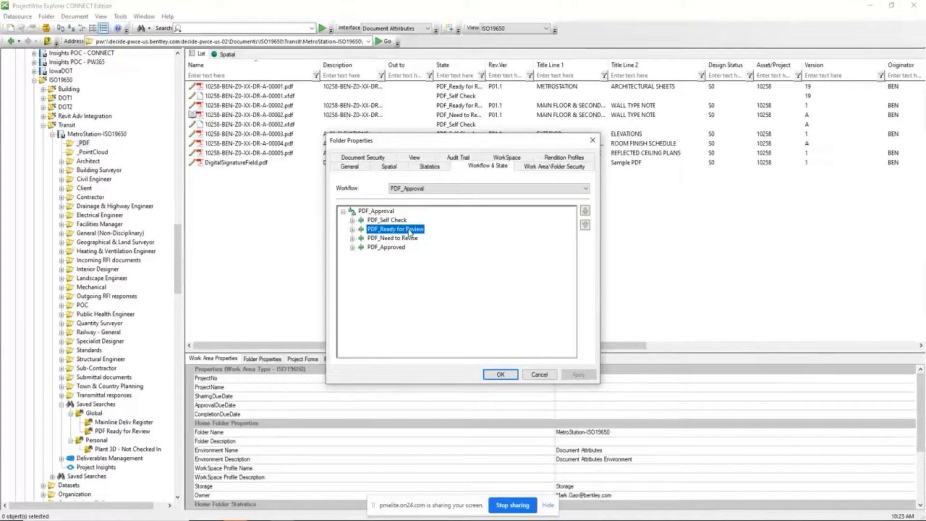
{"action": "left_click", "coordinate": [540, 374]}
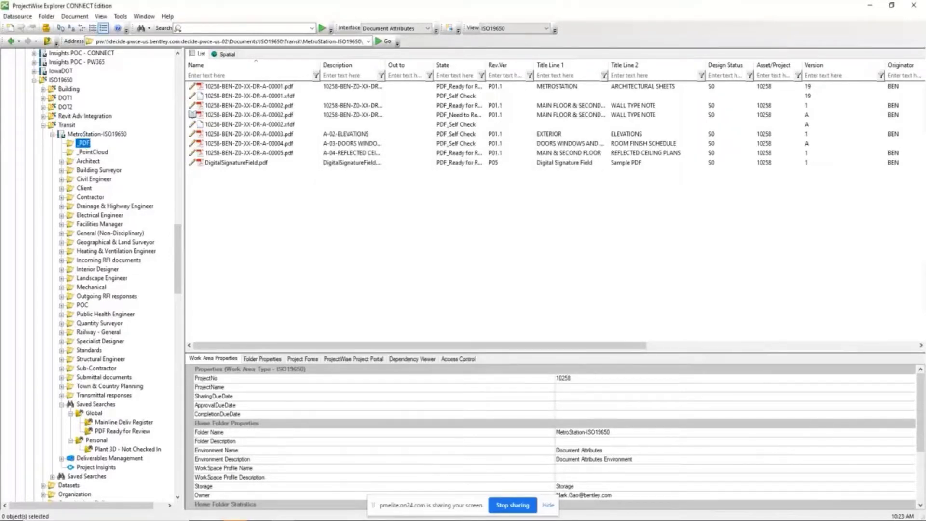
{"action": "key", "text": "alt+Tab"}
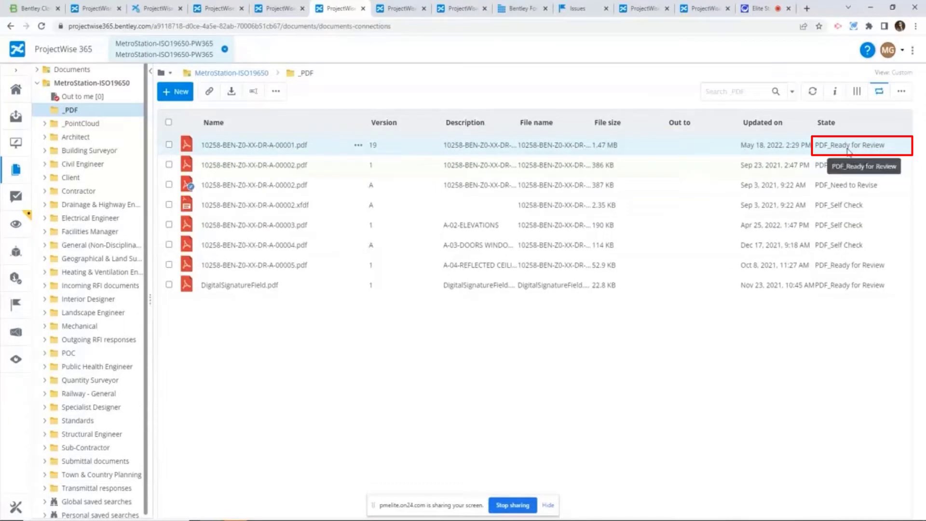
Move 10258-BEN-Z0-XX-DR-A-00001.pdf to Need to Revise via its Workflow menu and confirm.
{"action": "left_click", "coordinate": [357, 146]}
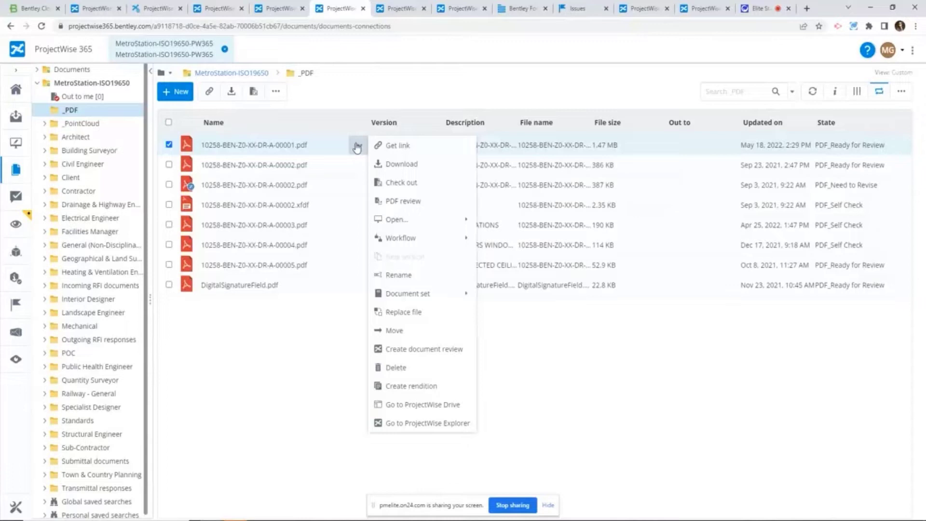
{"action": "mouse_move", "coordinate": [434, 239]}
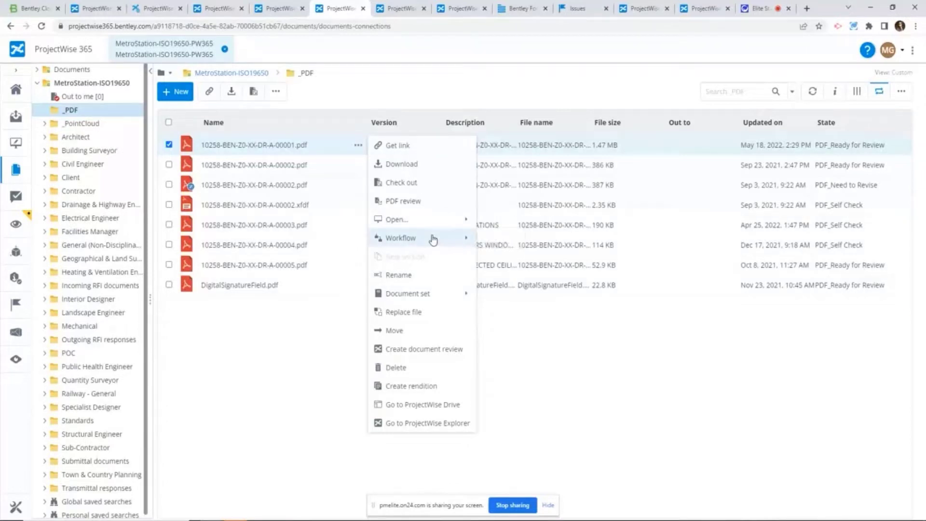
{"action": "left_click", "coordinate": [358, 148]}
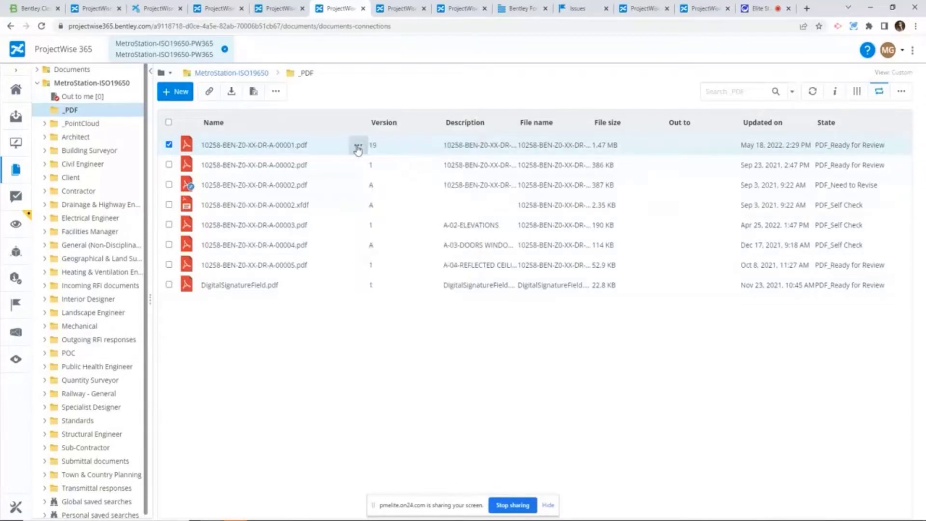
{"action": "left_click", "coordinate": [357, 146]}
{"action": "mouse_move", "coordinate": [442, 240]}
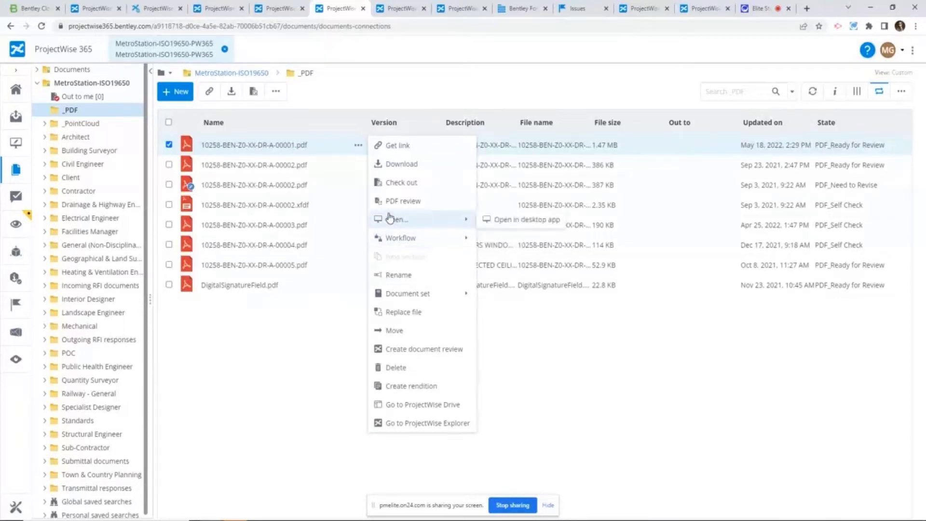
{"action": "left_click", "coordinate": [357, 149]}
{"action": "left_click", "coordinate": [358, 149]}
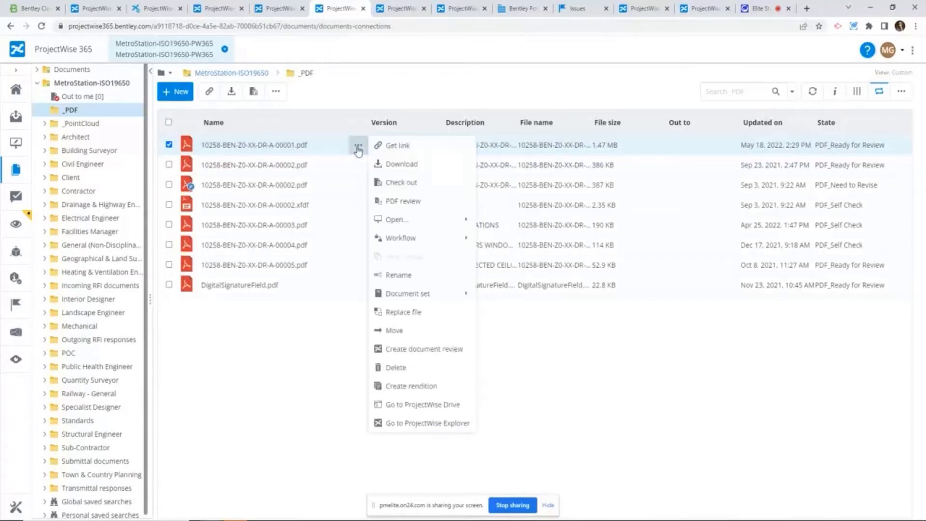
{"action": "mouse_move", "coordinate": [452, 239]}
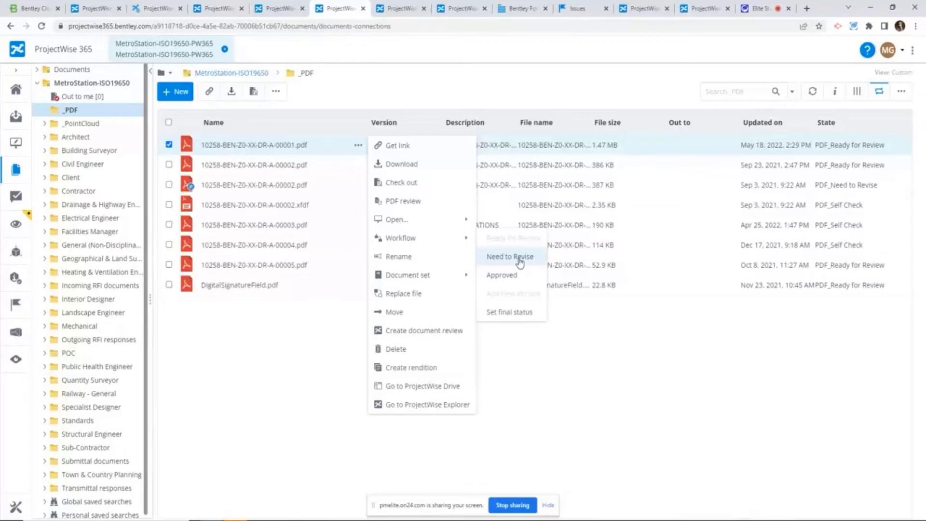
{"action": "left_click", "coordinate": [519, 261]}
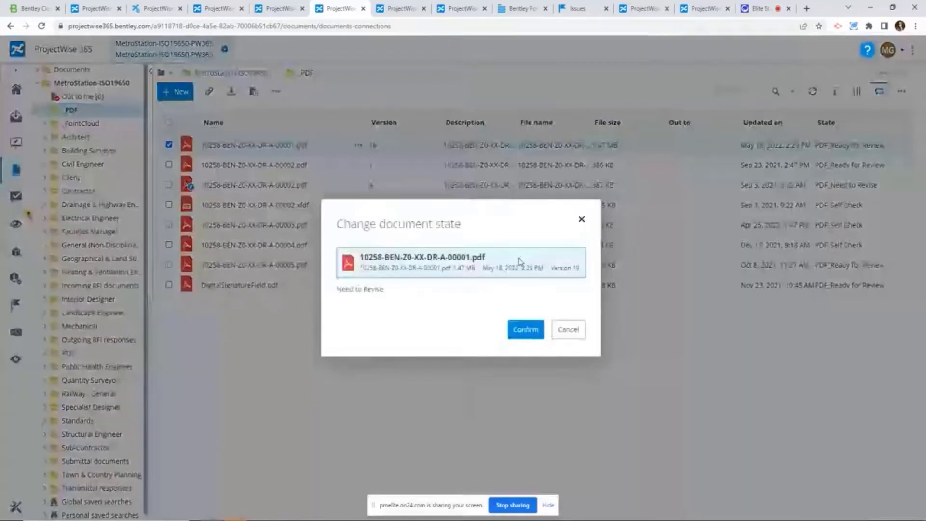
{"action": "left_click", "coordinate": [528, 331]}
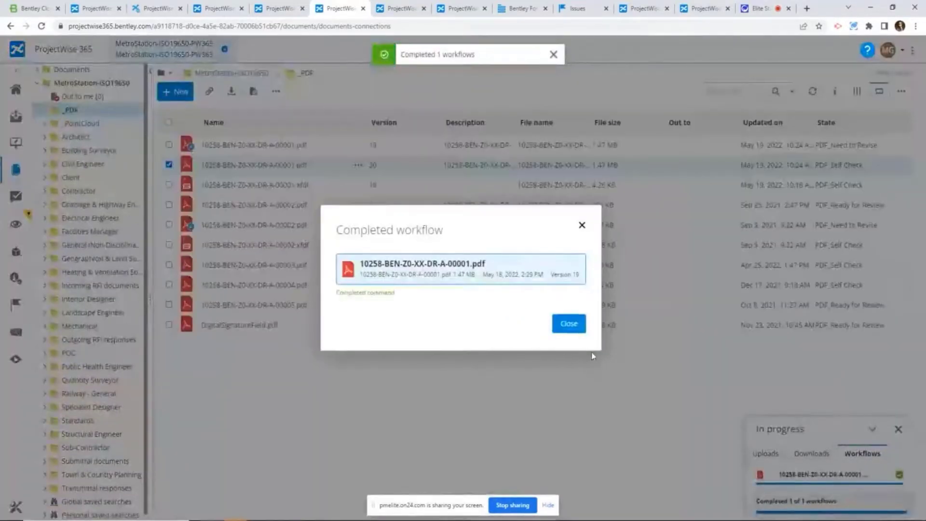
{"action": "left_click", "coordinate": [569, 324]}
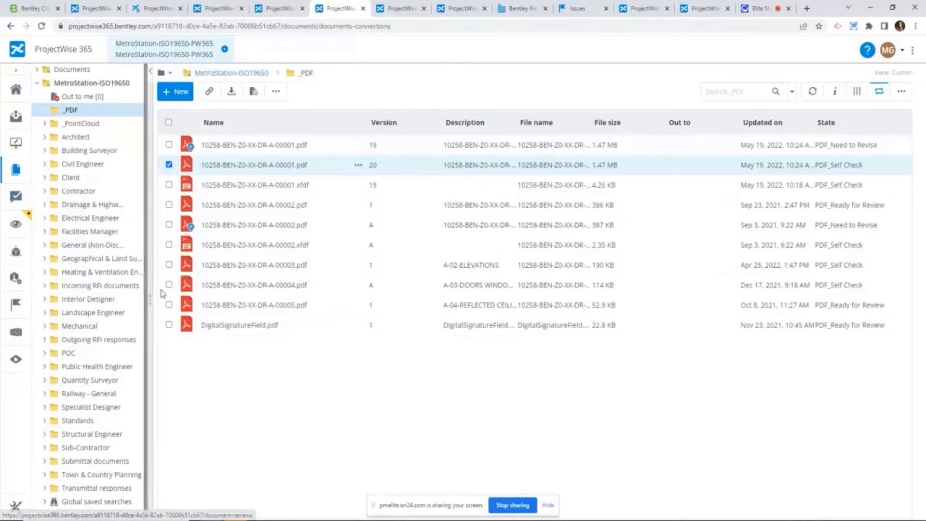
Start a document review named '100% Complete Review' for PDFs 00003, 00004 and 00005.
{"action": "left_click", "coordinate": [169, 265]}
{"action": "left_click", "coordinate": [169, 285]}
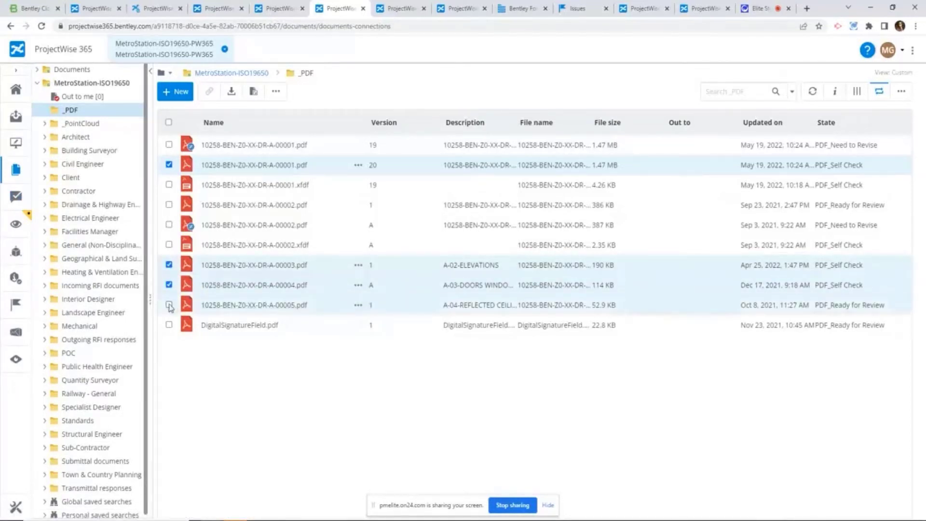
{"action": "left_click", "coordinate": [169, 305]}
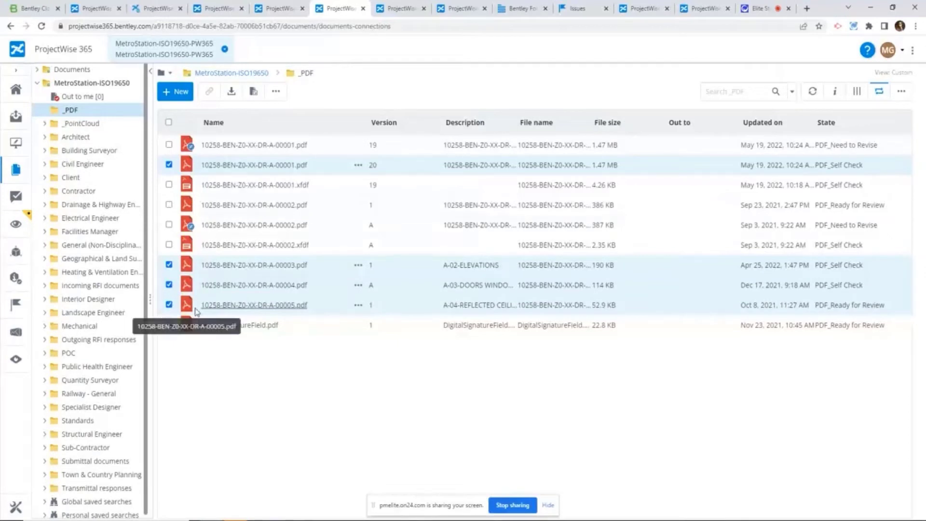
{"action": "left_click", "coordinate": [365, 308]}
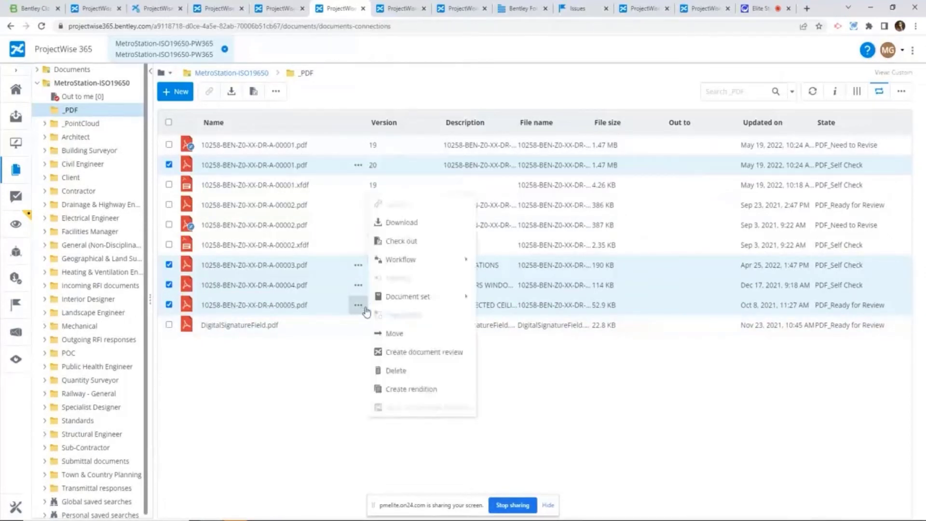
{"action": "left_click", "coordinate": [434, 356]}
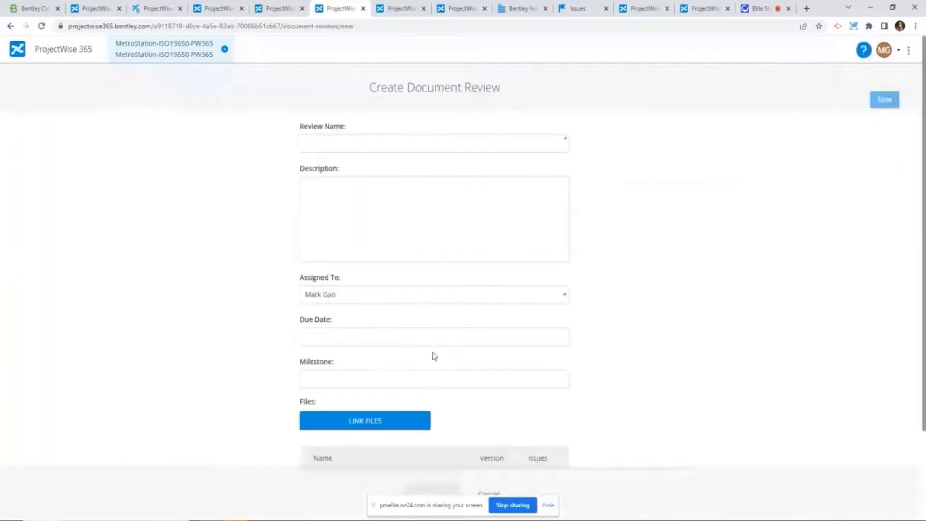
{"action": "left_click", "coordinate": [368, 149]}
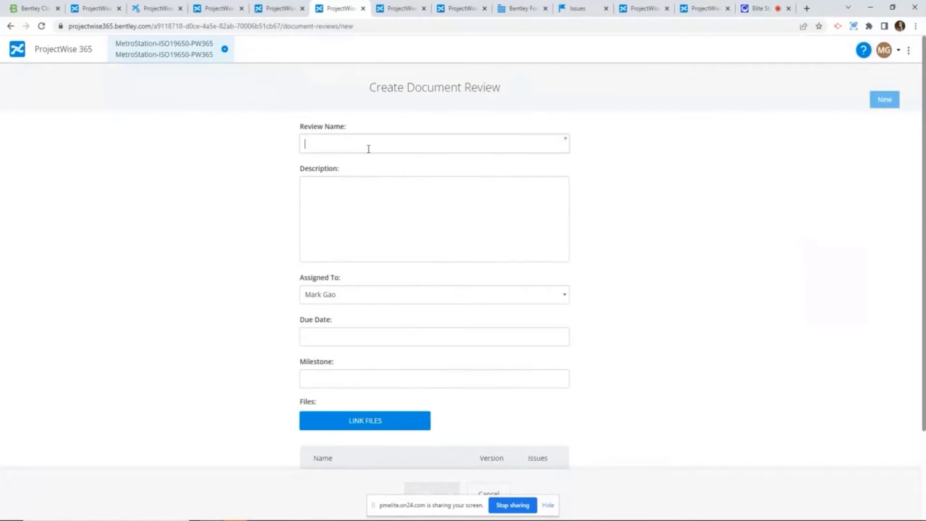
{"action": "type", "text": "100%% Complete Review"}
Assign the review to the current user with a due date of May 20, 2022.
{"action": "left_click", "coordinate": [346, 293]}
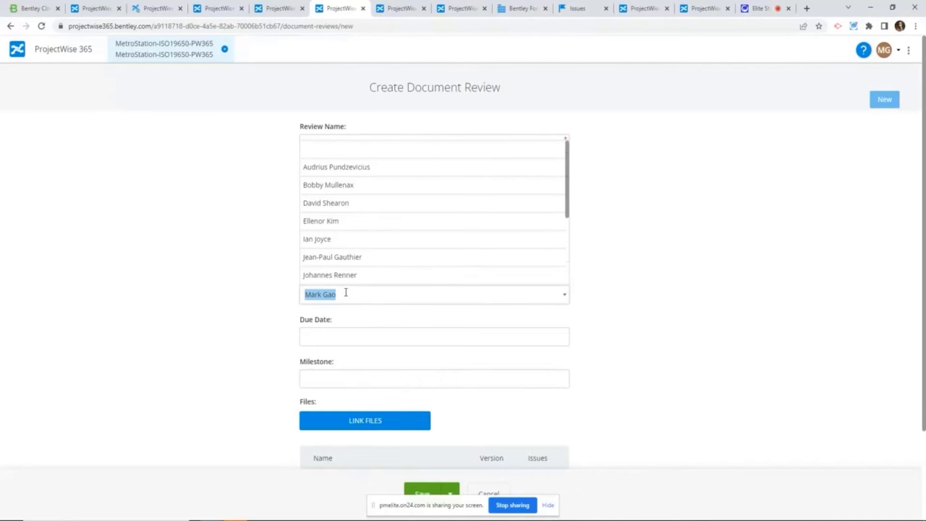
{"action": "scroll", "coordinate": [420, 229], "scroll_direction": "down", "scroll_amount": 3}
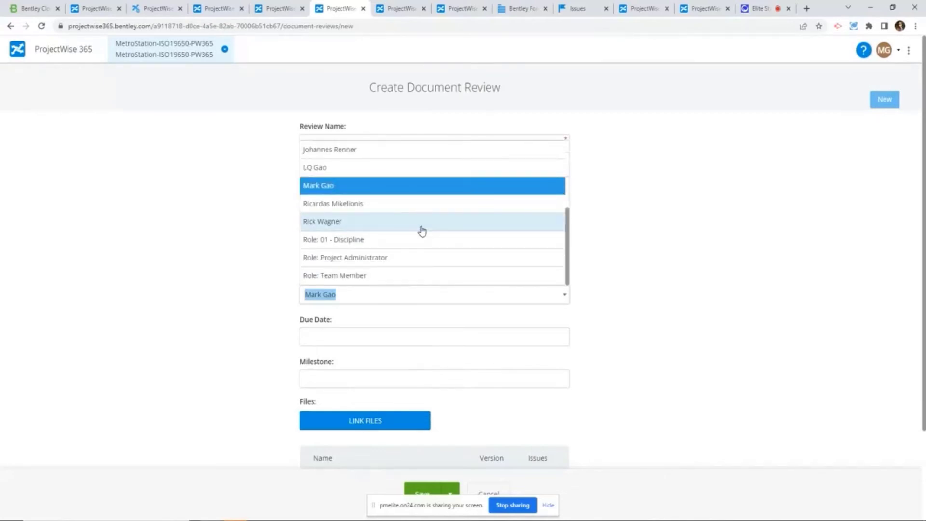
{"action": "left_click", "coordinate": [361, 297]}
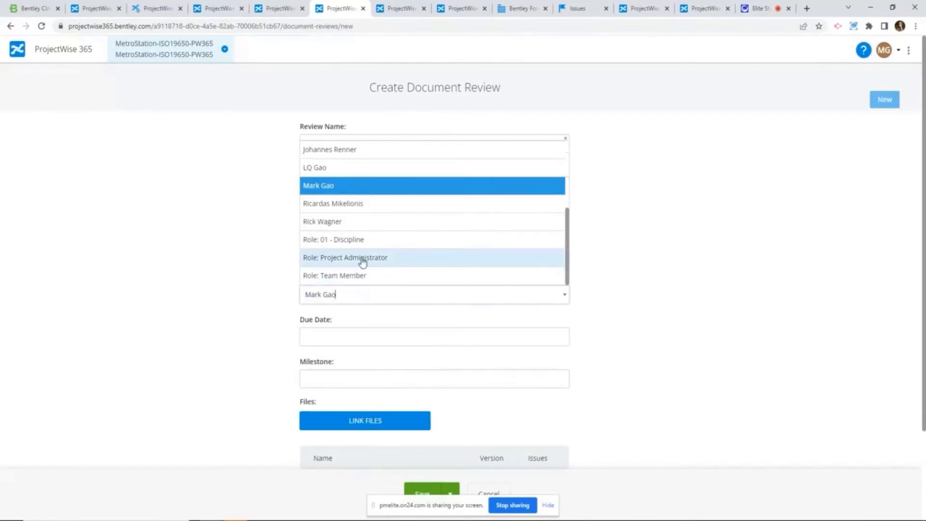
{"action": "left_click", "coordinate": [341, 187]}
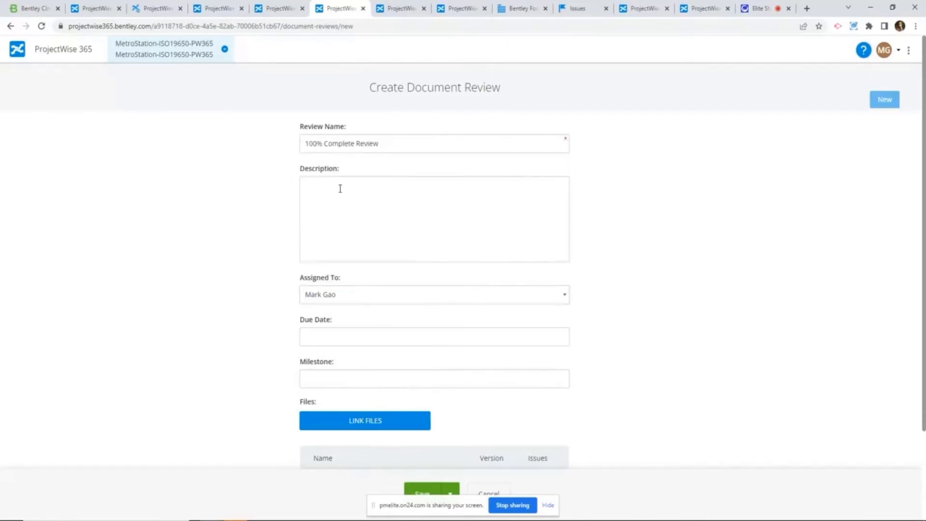
{"action": "left_click", "coordinate": [407, 338]}
{"action": "left_click", "coordinate": [389, 281]}
{"action": "scroll", "coordinate": [702, 373], "scroll_direction": "down", "scroll_amount": 3}
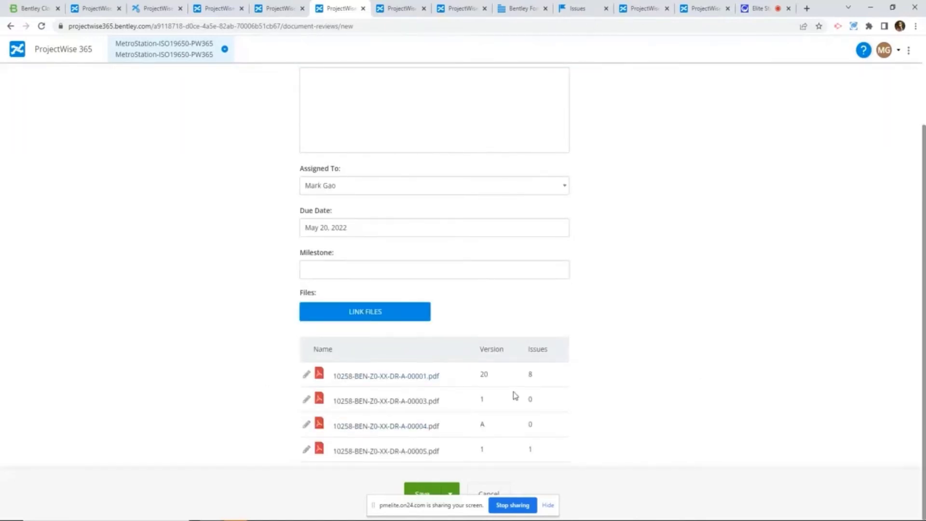
Save the 100% Complete Review, then use Save and Exit to return to Documents.
{"action": "left_click", "coordinate": [432, 488]}
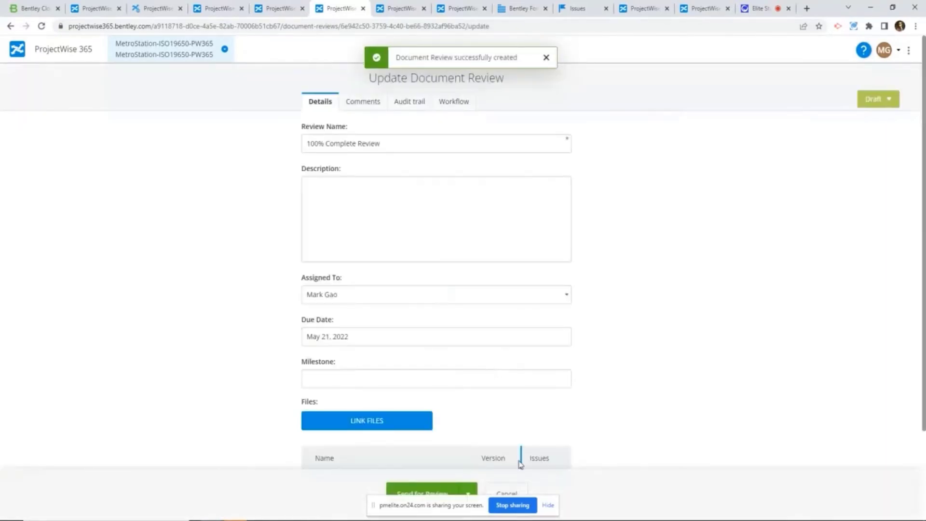
{"action": "left_click", "coordinate": [468, 491]}
{"action": "left_click", "coordinate": [456, 472]}
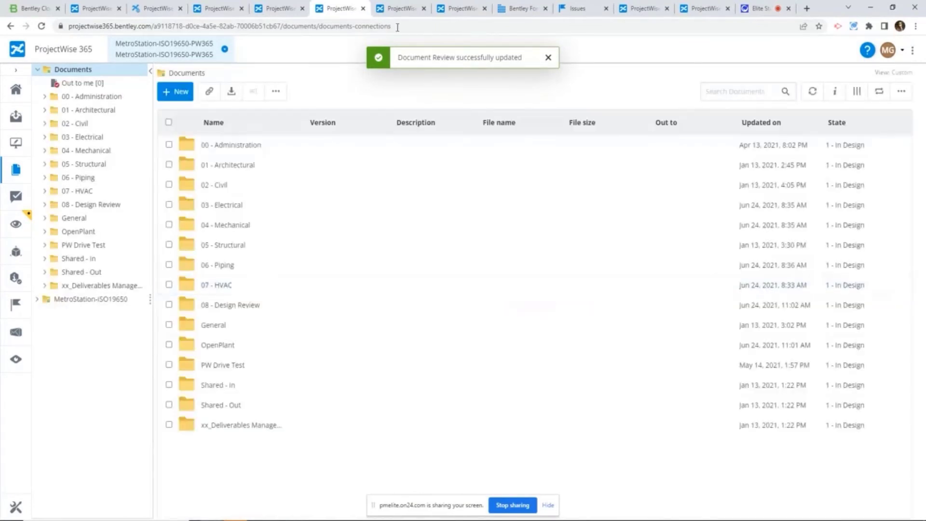
Switch through the browser tabs to the Document Review list showing REV-00001 to REV-00008.
{"action": "left_click", "coordinate": [396, 9]}
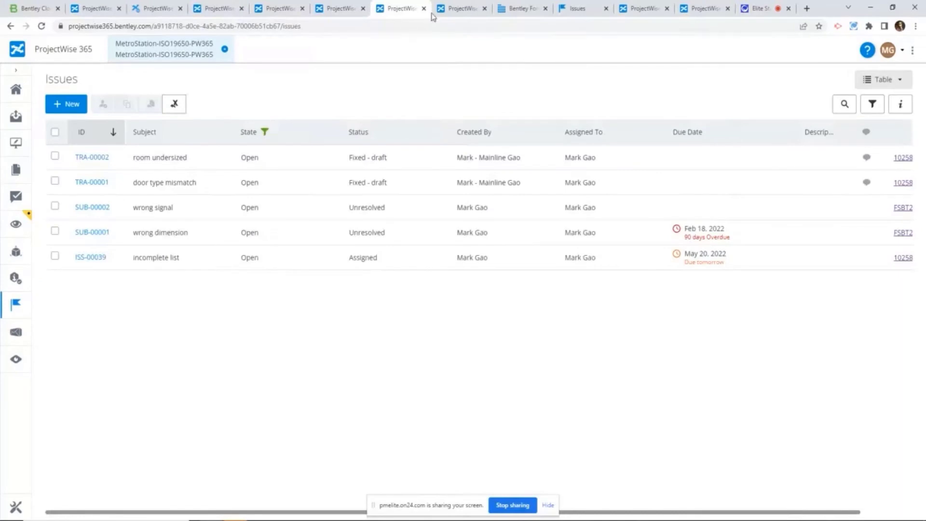
{"action": "left_click", "coordinate": [455, 10]}
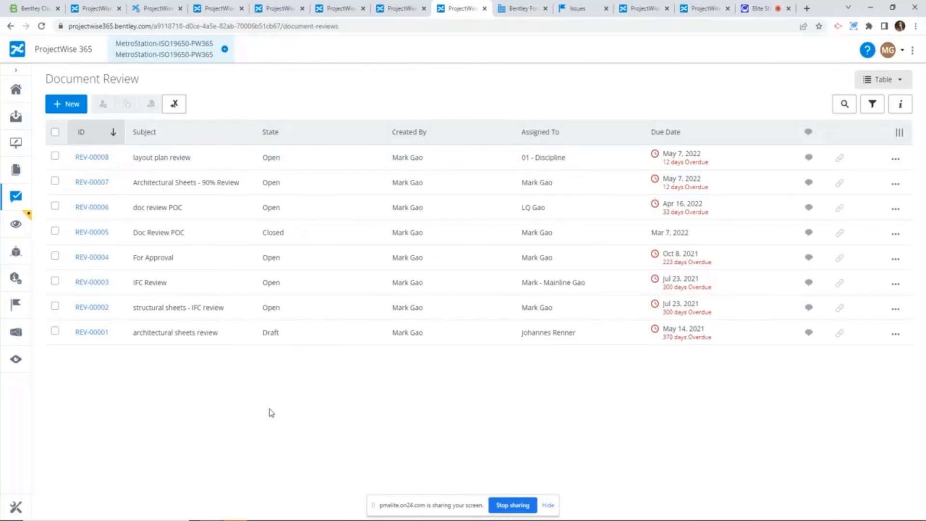
Open review REV-00008 and inspect its audit trail and workflow diagram at the Review stage.
{"action": "left_click", "coordinate": [97, 160]}
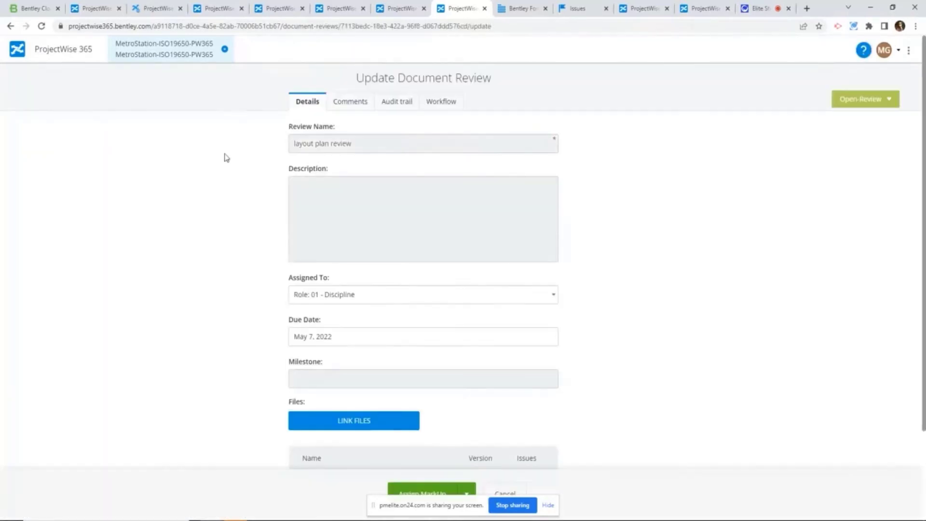
{"action": "left_click", "coordinate": [405, 106]}
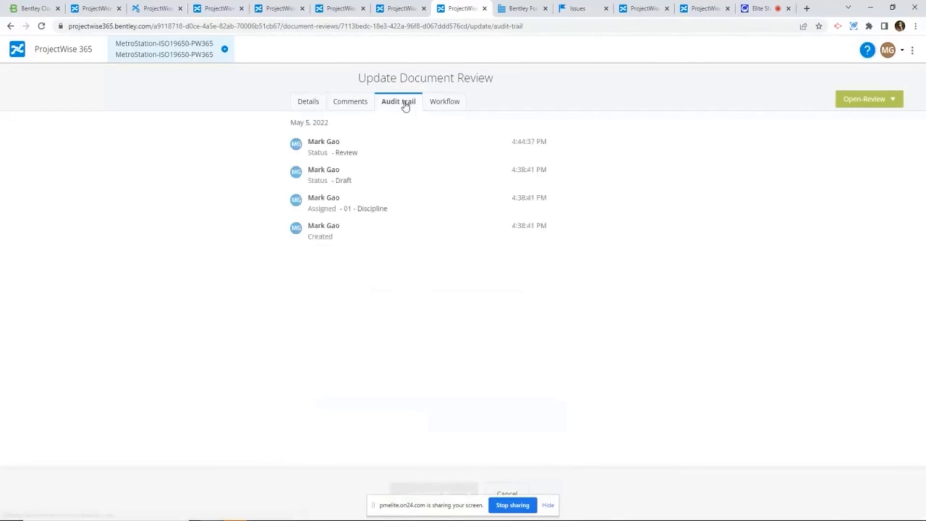
{"action": "left_click", "coordinate": [441, 101]}
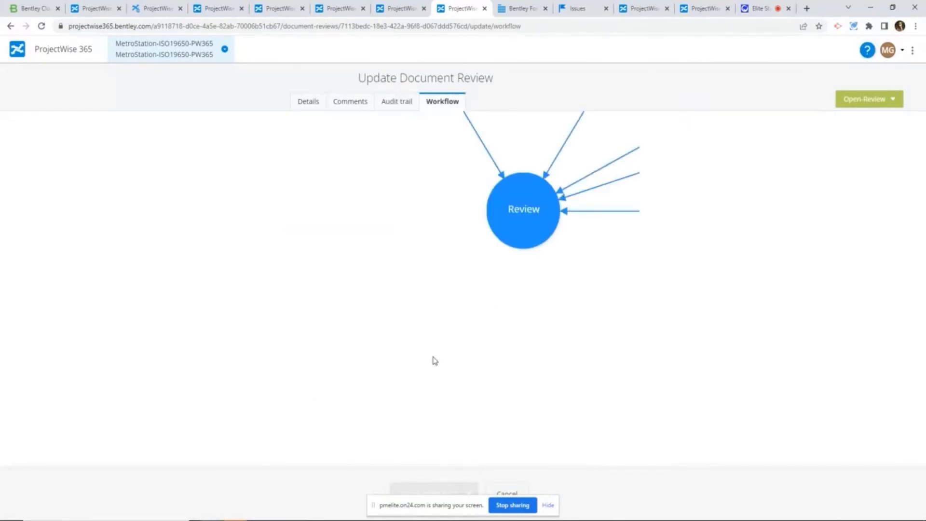
{"action": "scroll", "coordinate": [432, 360], "scroll_direction": "down", "scroll_amount": 4}
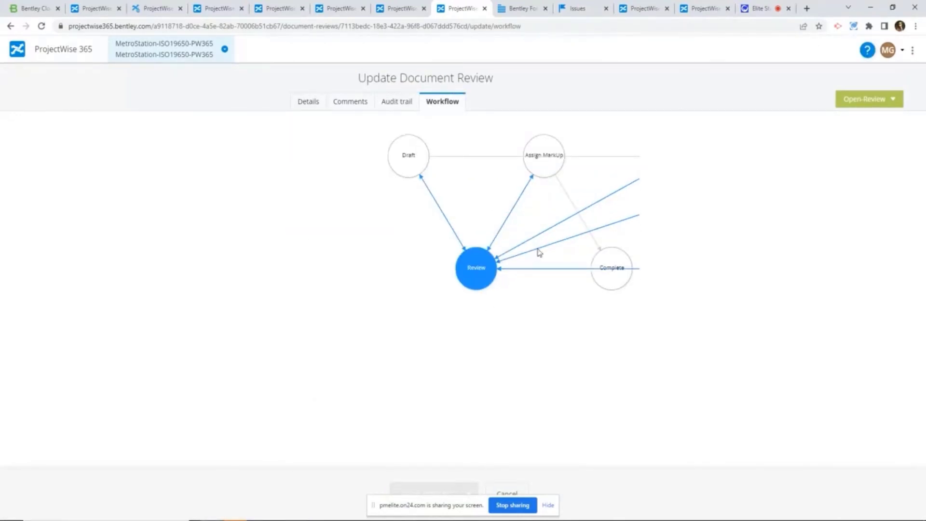
{"action": "left_click_drag", "start_coordinate": [539, 254], "coordinate": [481, 303]}
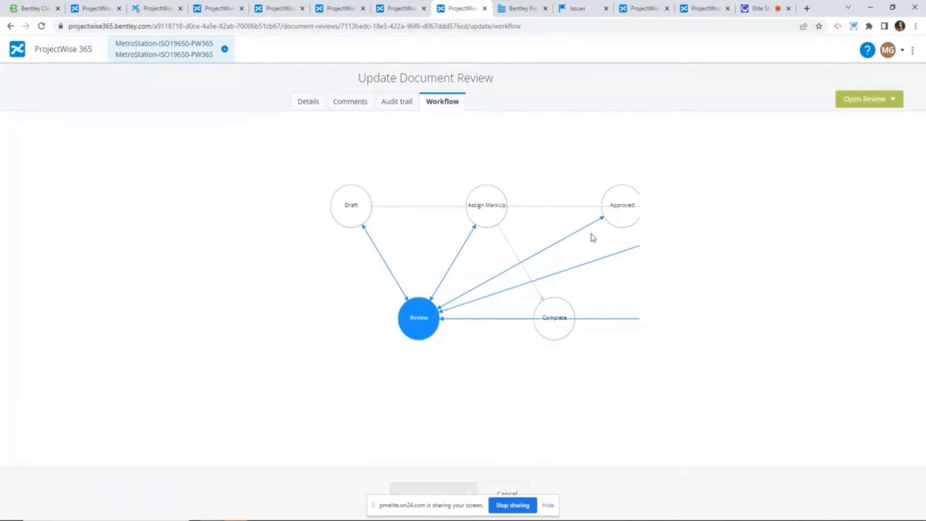
{"action": "scroll", "coordinate": [522, 294], "scroll_direction": "down", "scroll_amount": 5}
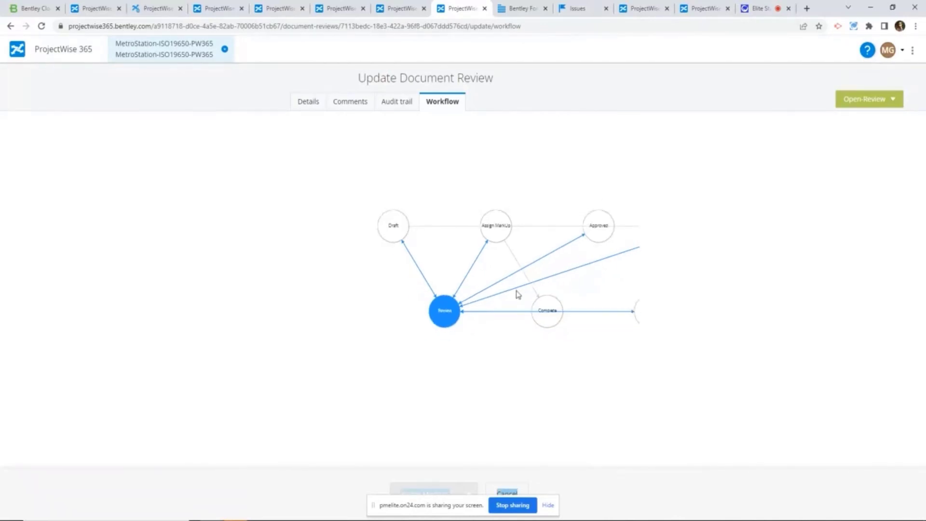
{"action": "scroll", "coordinate": [518, 294], "scroll_direction": "down", "scroll_amount": 1}
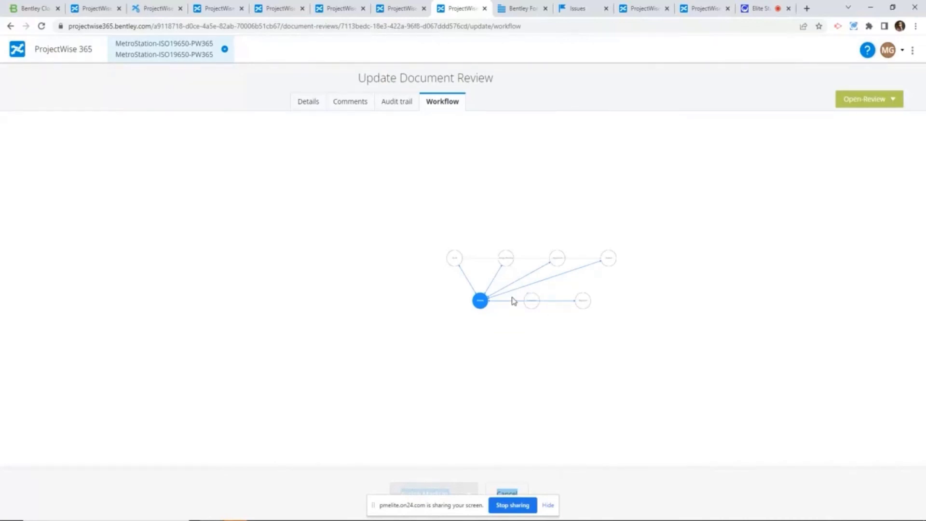
Cancel out of the REV-00008 update page back to the Document Review list.
{"action": "left_click", "coordinate": [507, 493]}
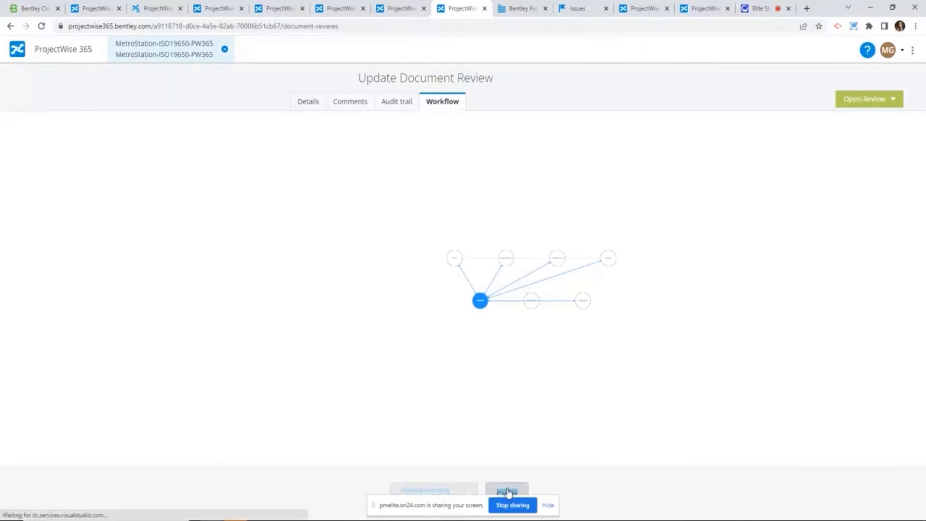